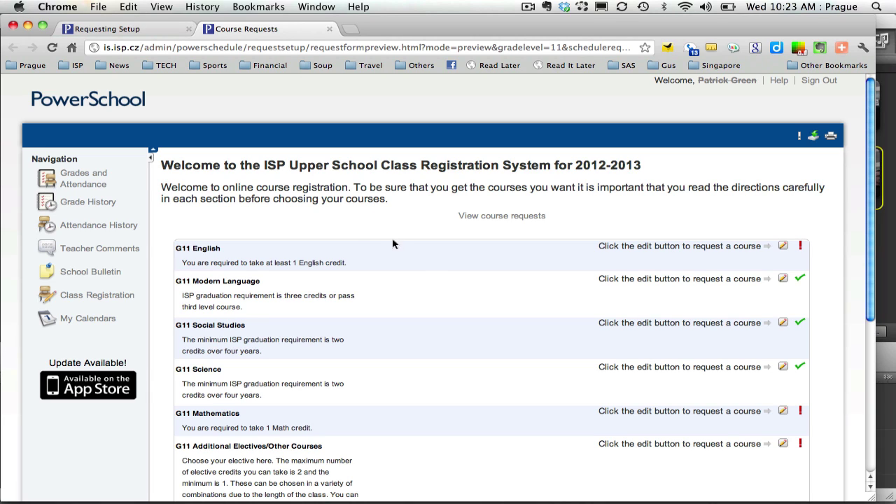
Request the IB EngA Literat 11 course for the G11 English requirement
left_click(783, 247)
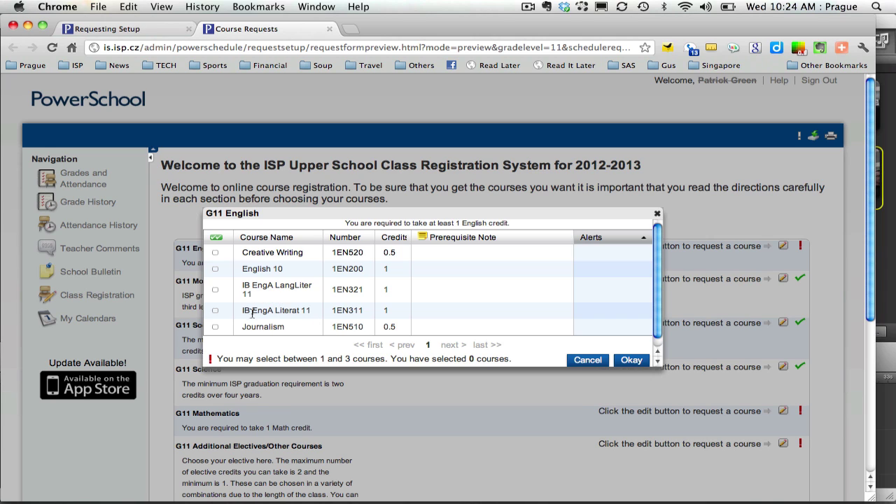
left_click(215, 312)
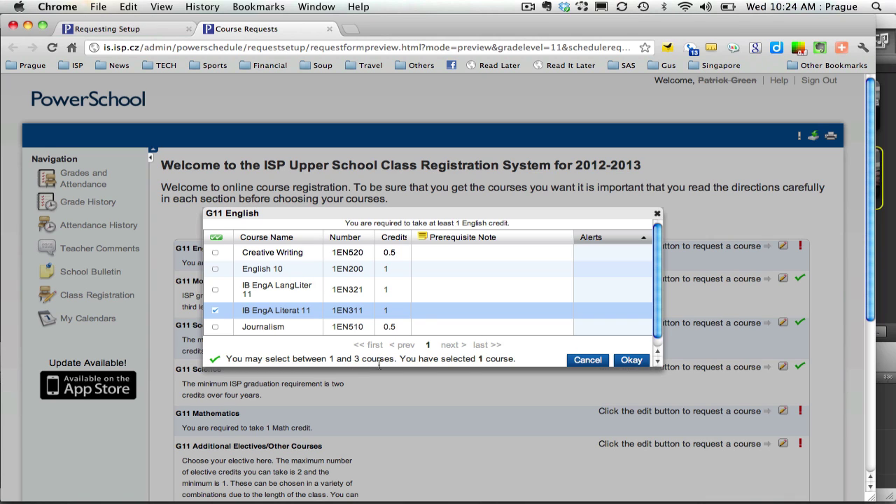
left_click(626, 363)
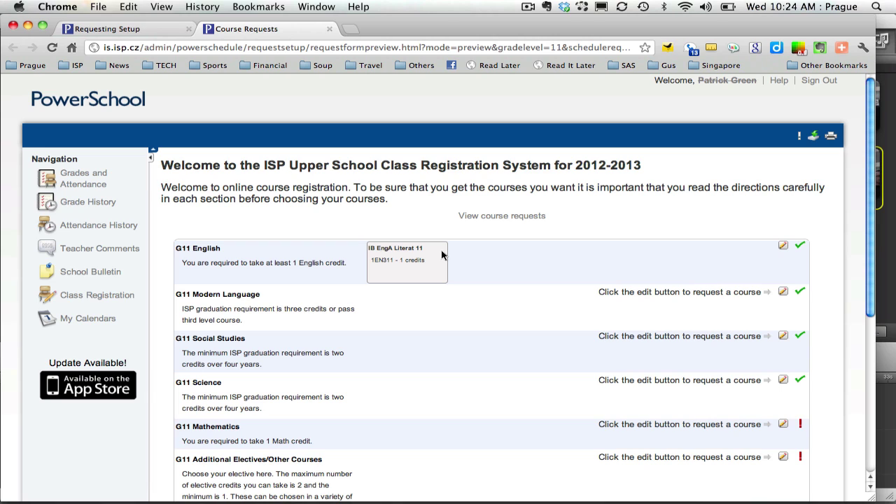
Request the IB Spanish IV course for the G11 Modern Language requirement
left_click(783, 293)
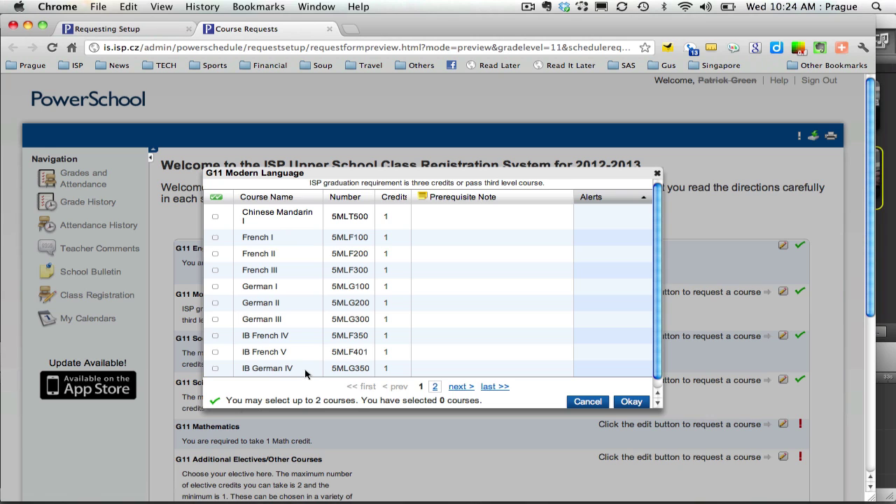
left_click(435, 388)
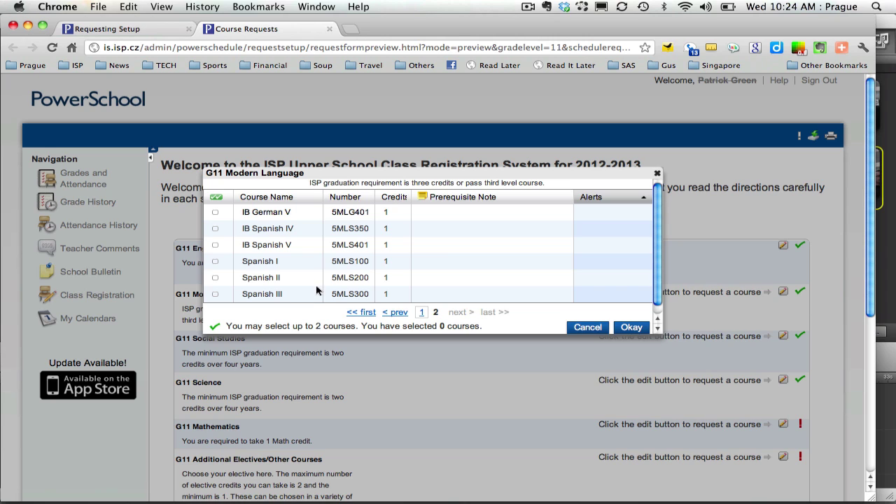
left_click(215, 229)
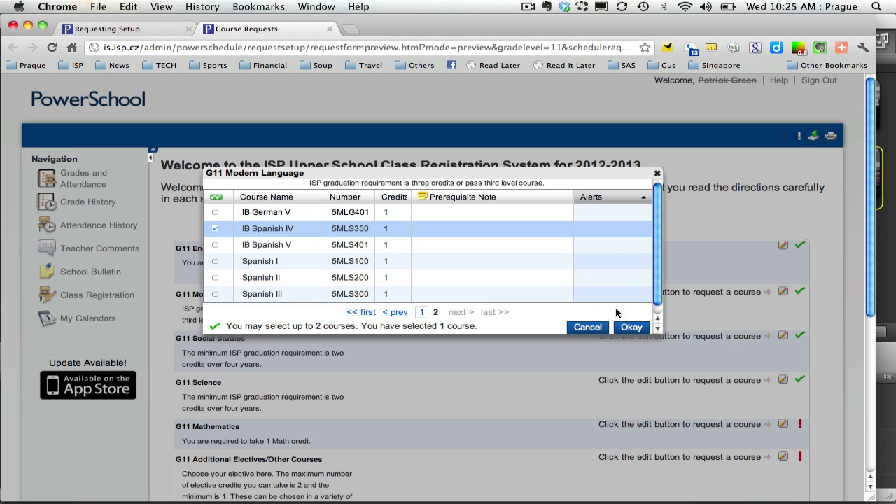
left_click(629, 328)
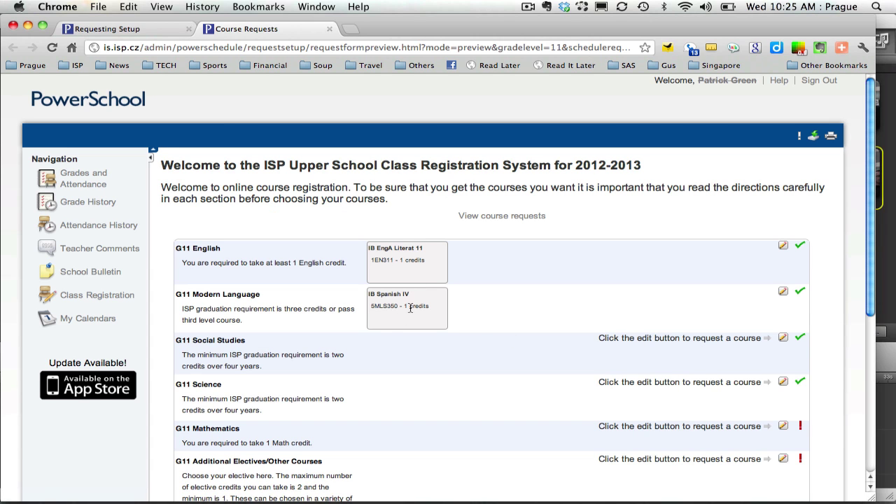
Review the courses offered for G11 Social Studies and close the list without requesting one
scroll(448, 347, "down", 1)
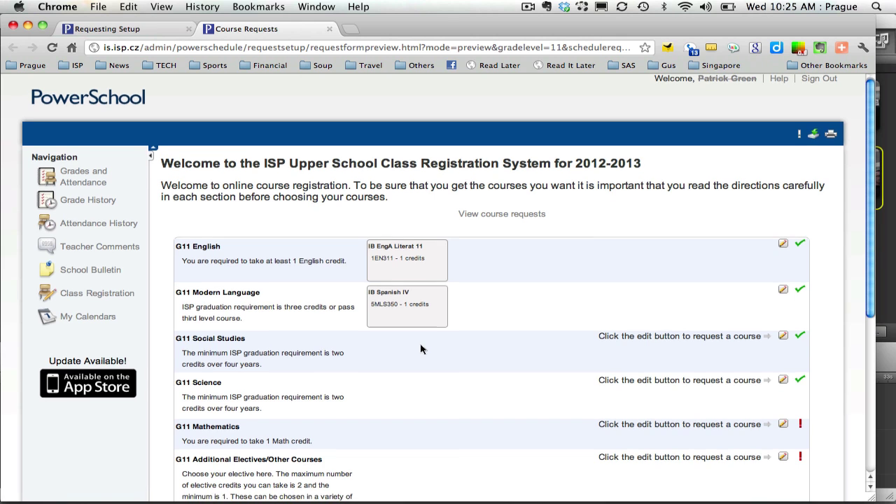
left_click(782, 336)
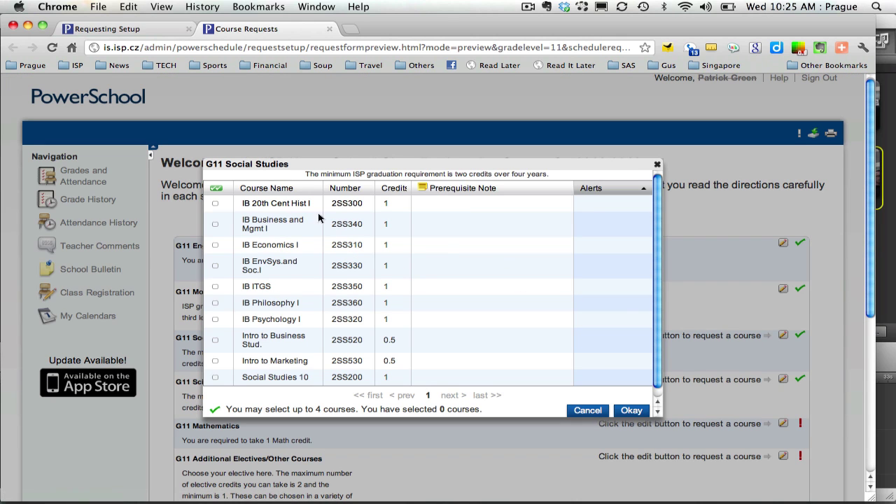
scroll(305, 254, "down", 3)
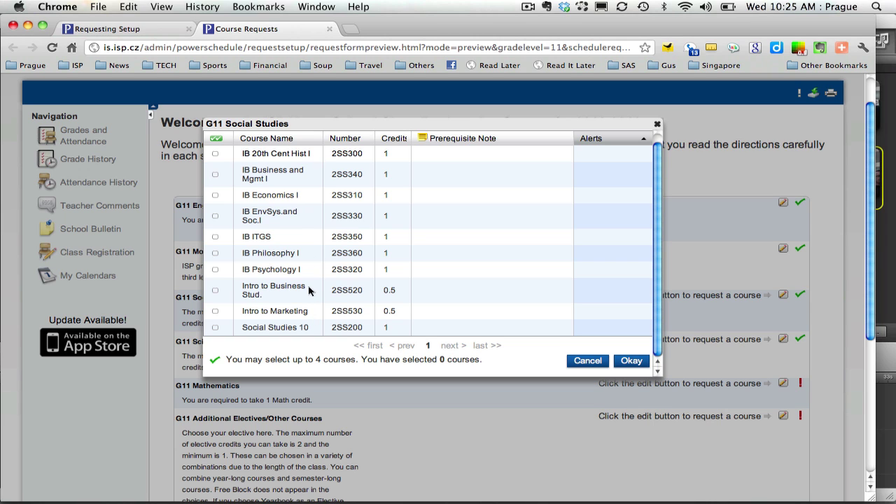
left_click(590, 361)
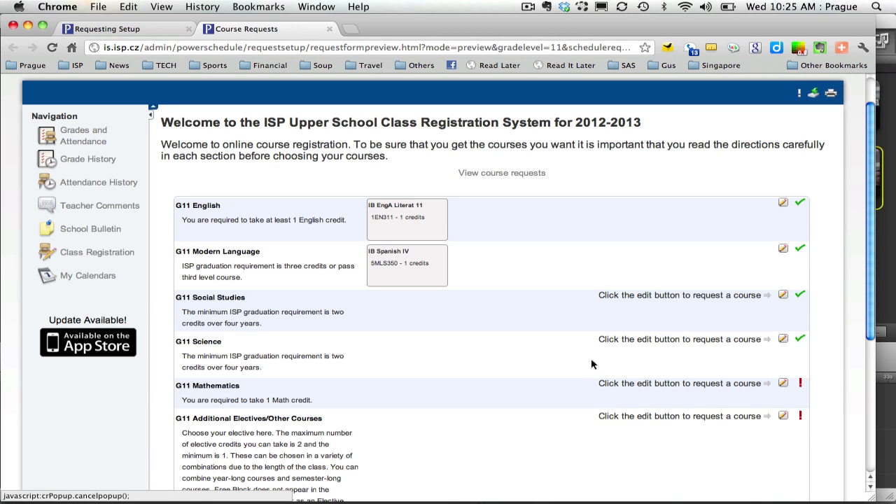
Request TOK I and IB Music I under G11 Additional Electives/Other Courses
scroll(441, 346, "down", 3)
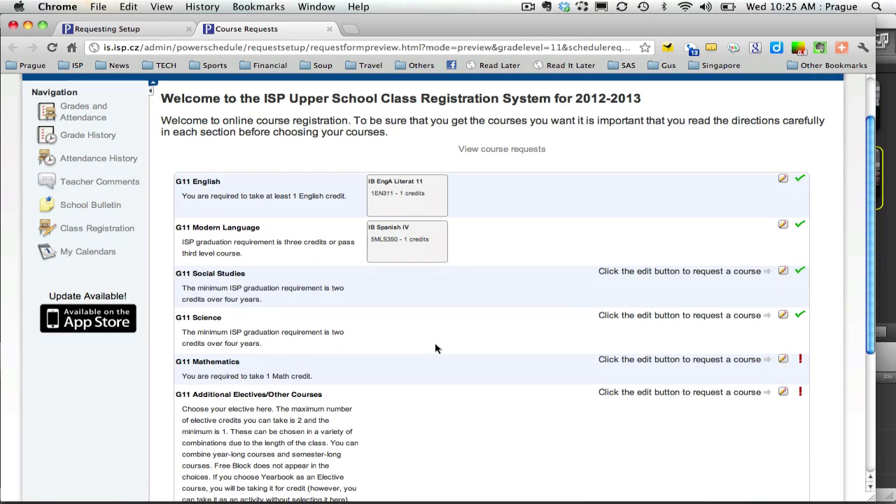
scroll(435, 348, "down", 3)
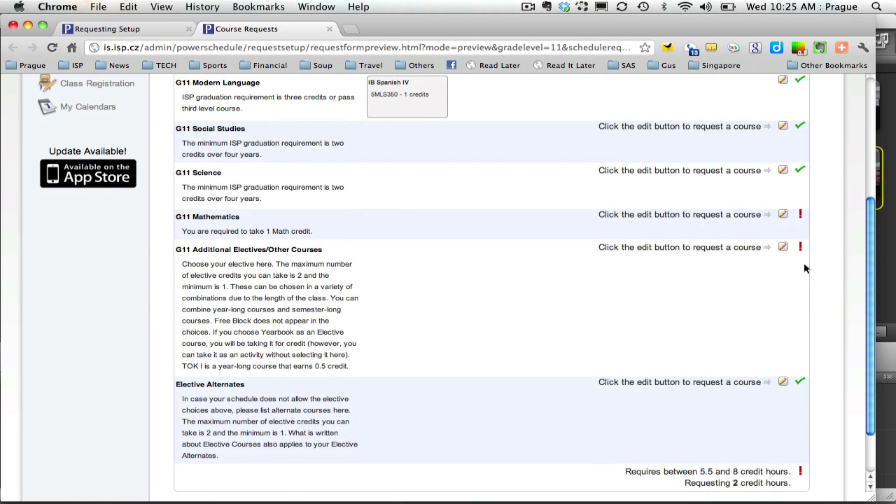
left_click(782, 248)
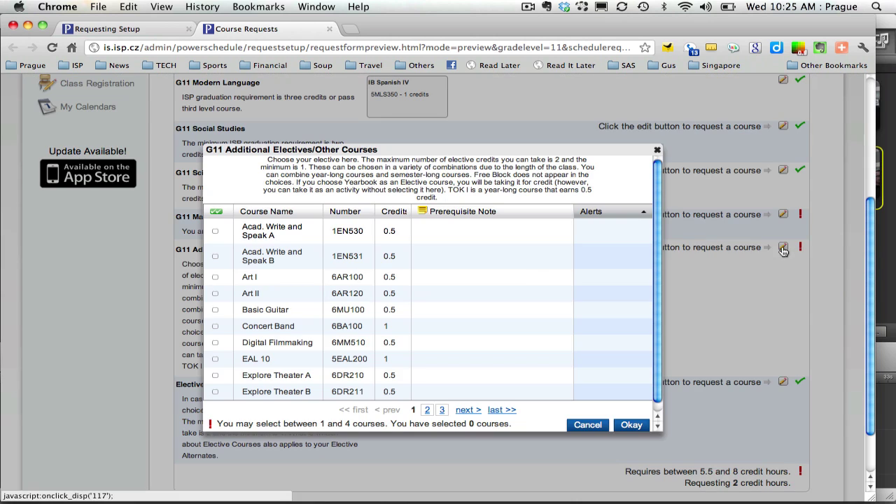
left_click(442, 410)
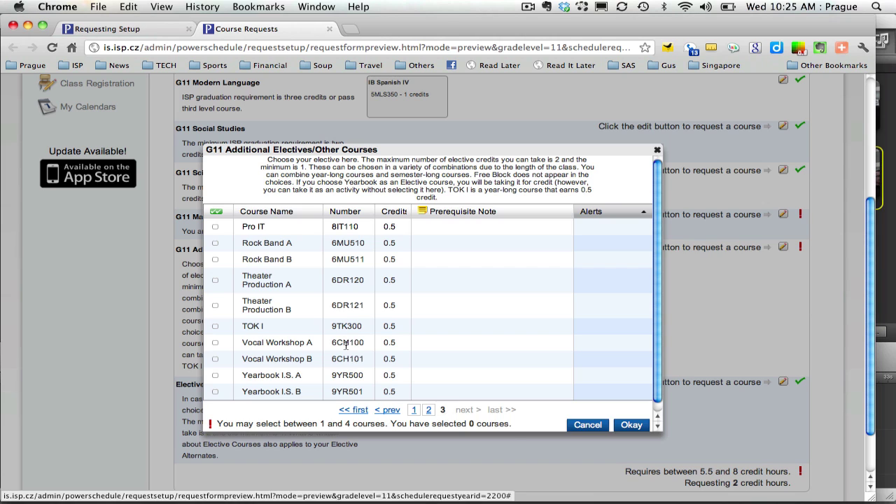
left_click(216, 327)
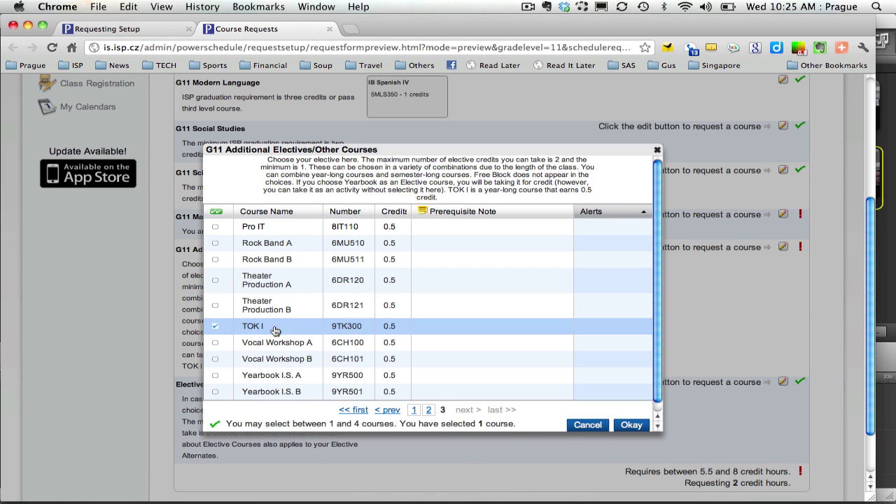
left_click(414, 410)
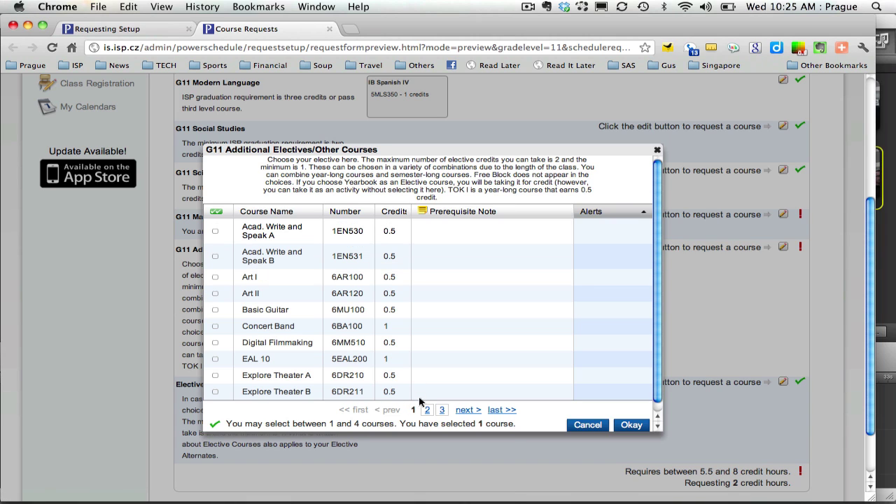
left_click(427, 410)
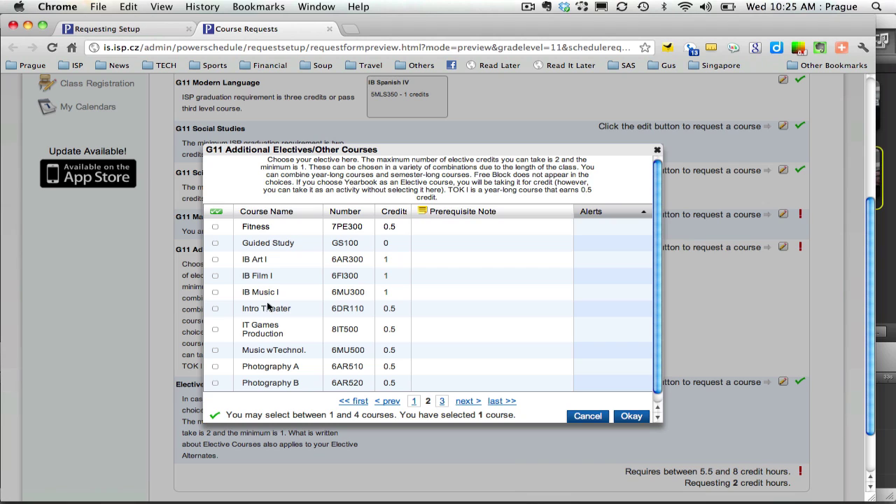
left_click(214, 293)
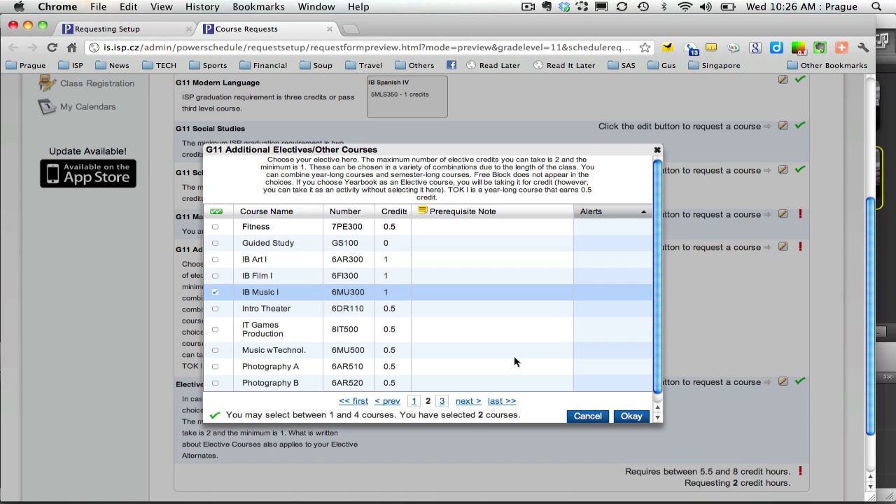
left_click(629, 417)
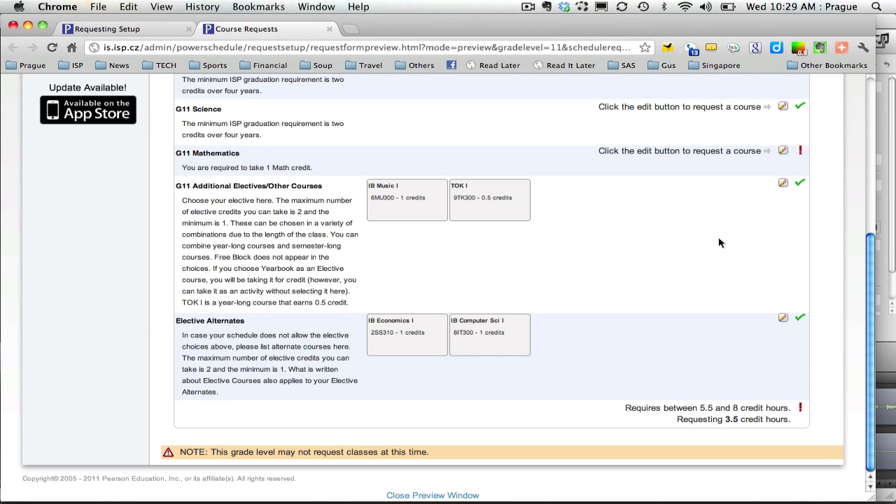
left_click(782, 184)
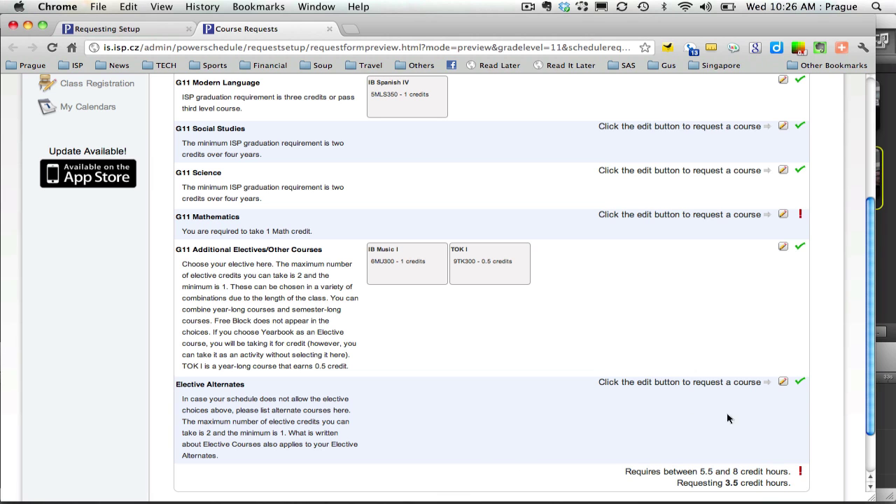
Request IB Economics I and IB Computer Sci I as the Elective Alternates
left_click(783, 382)
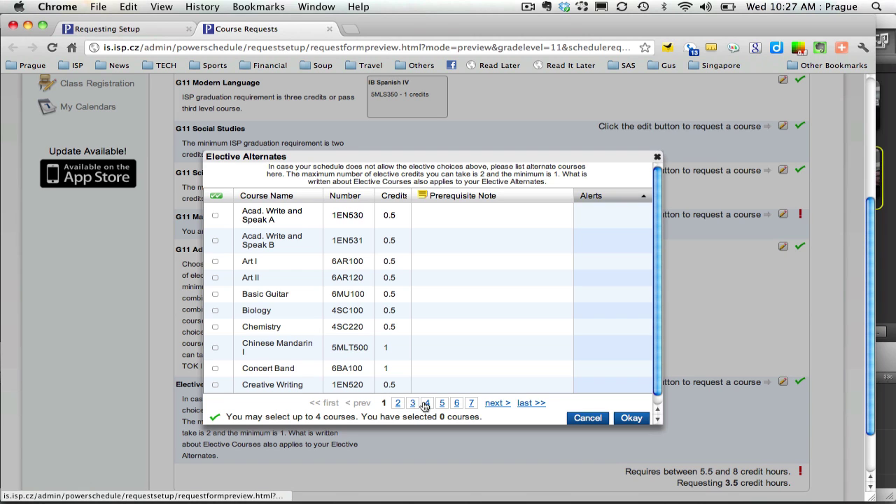
left_click(397, 403)
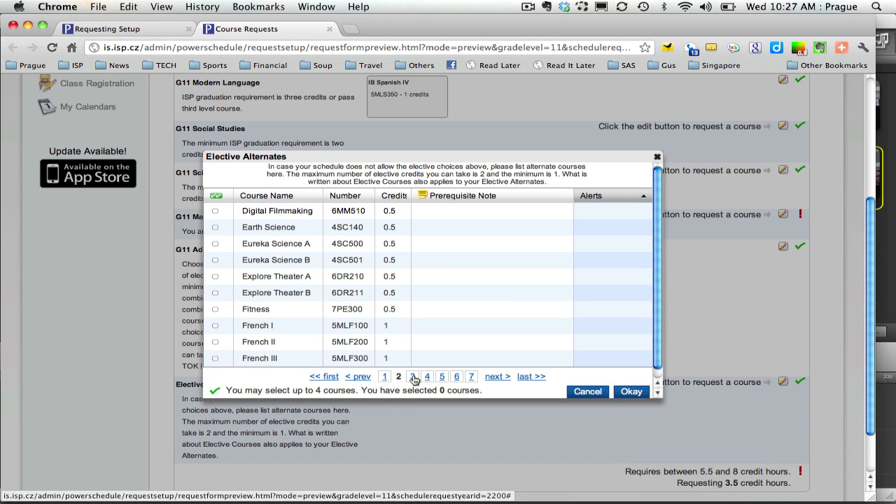
left_click(412, 376)
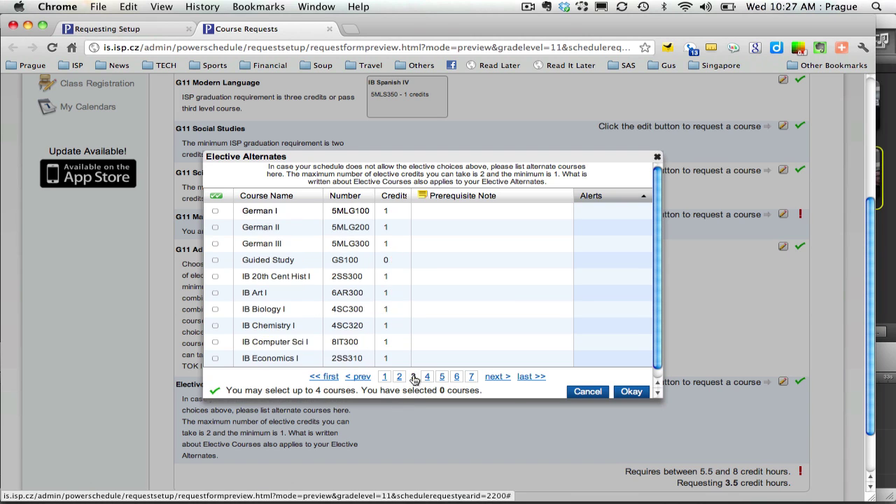
left_click(215, 359)
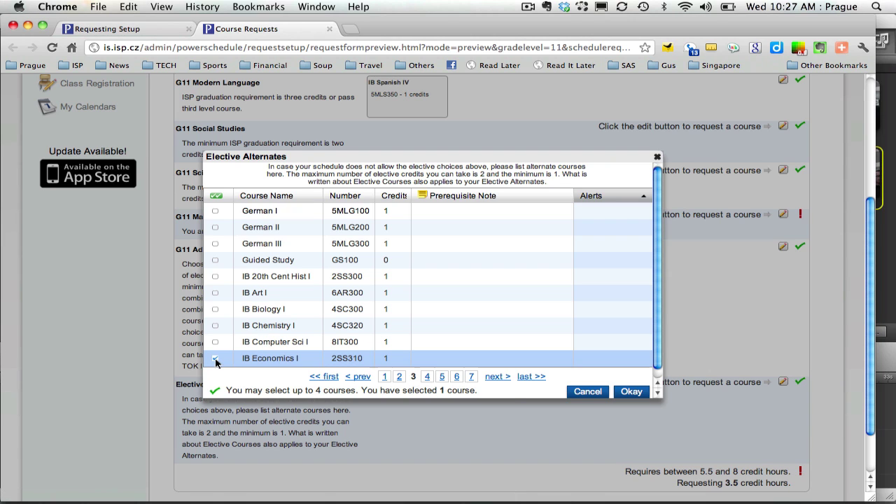
left_click(385, 376)
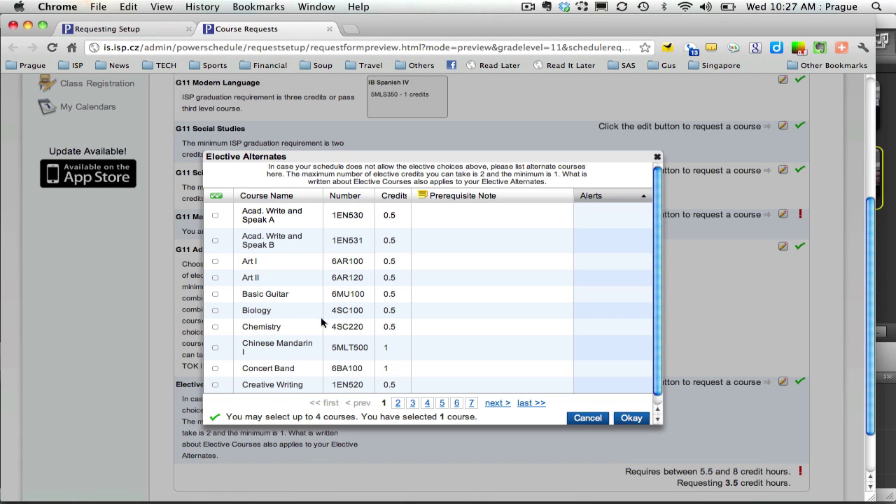
left_click(427, 405)
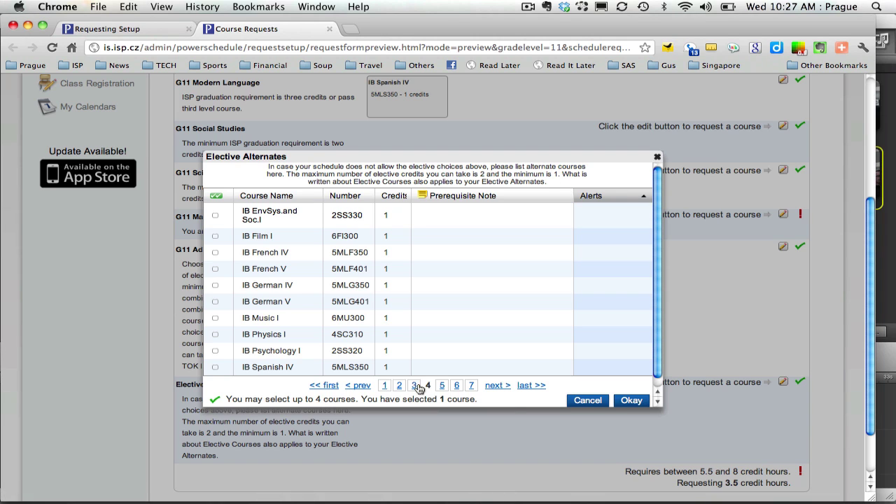
left_click(416, 385)
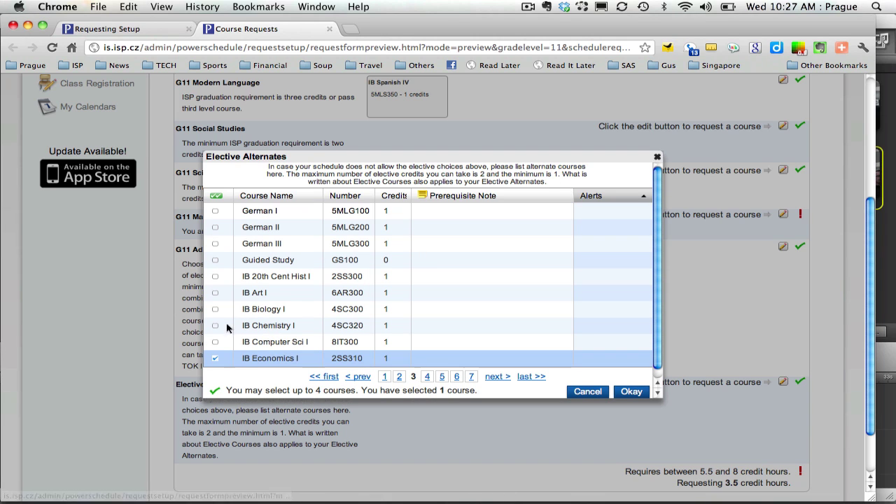
left_click(214, 342)
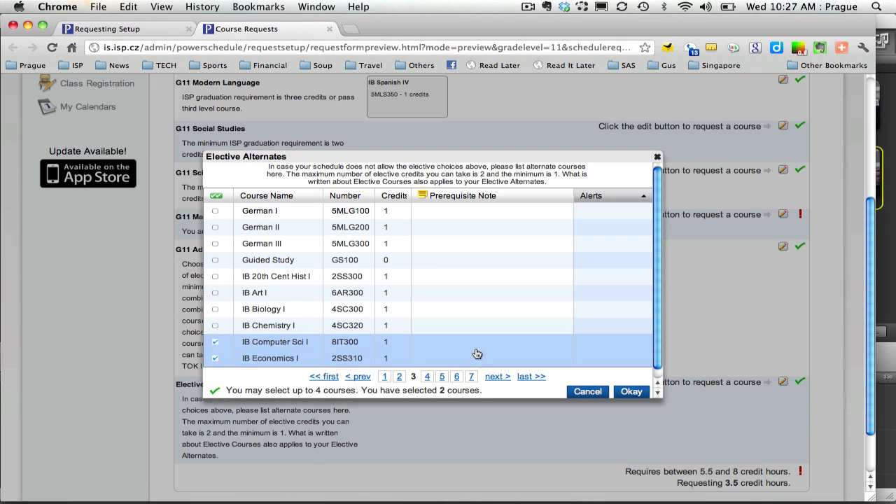
left_click(629, 392)
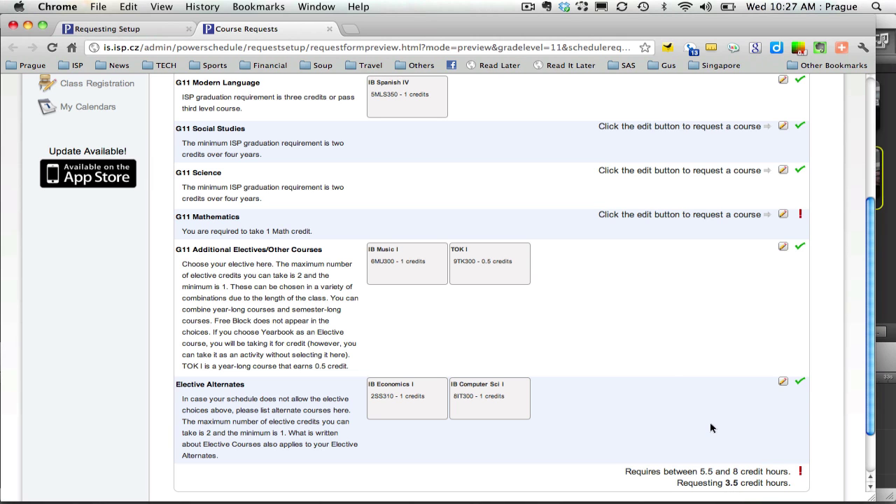
scroll(710, 421, "down", 3)
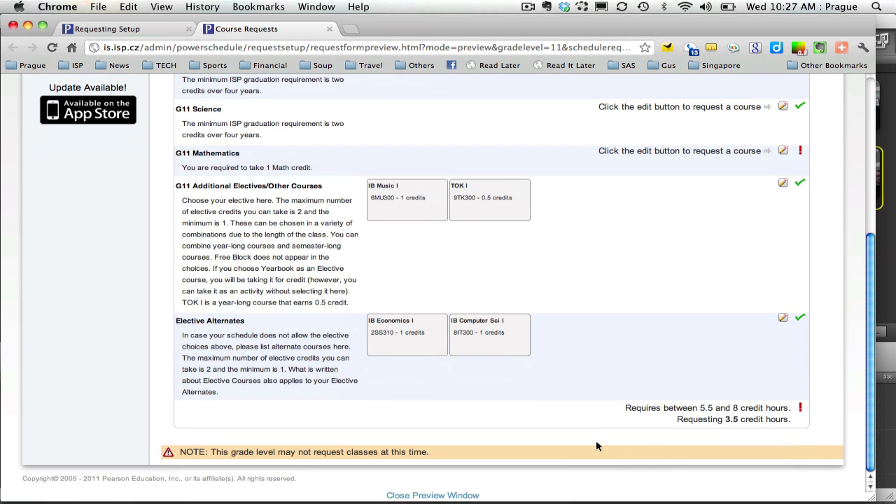